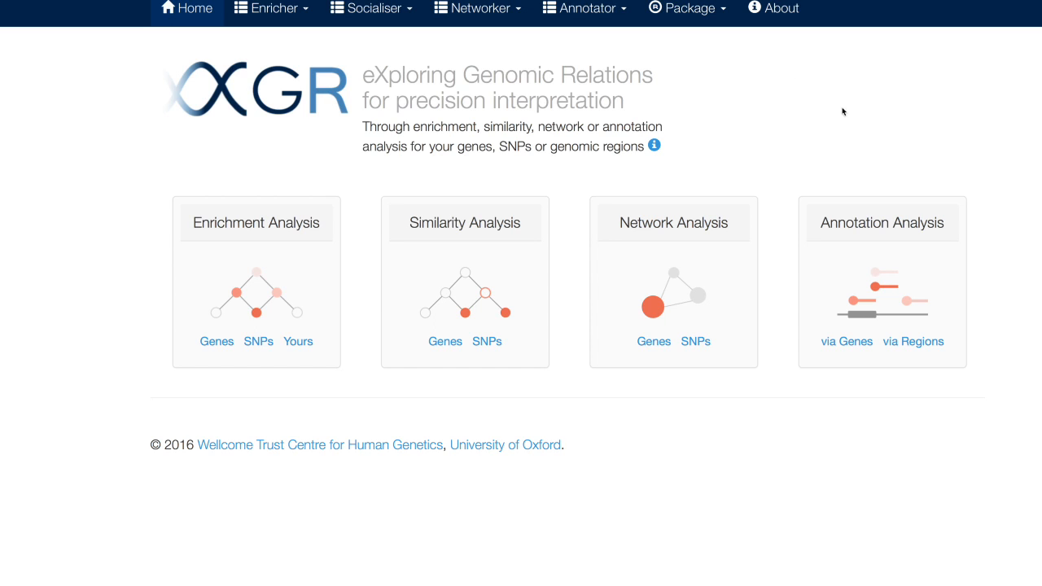
Step: View the XGR package's CRAN repository page from the About page and close it
{"action": "left_click", "coordinate": [709, 9]}
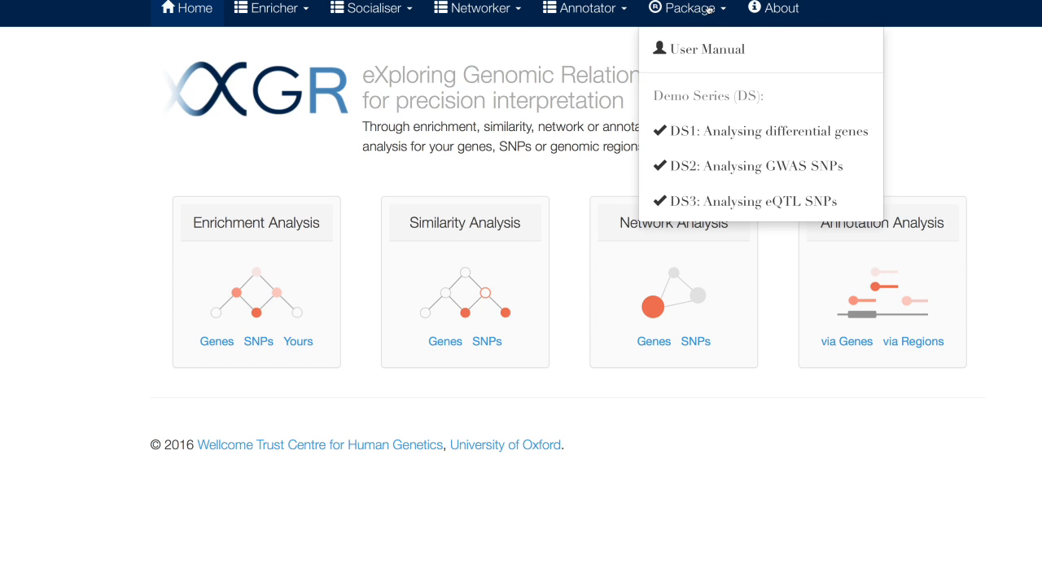
{"action": "left_click", "coordinate": [782, 8]}
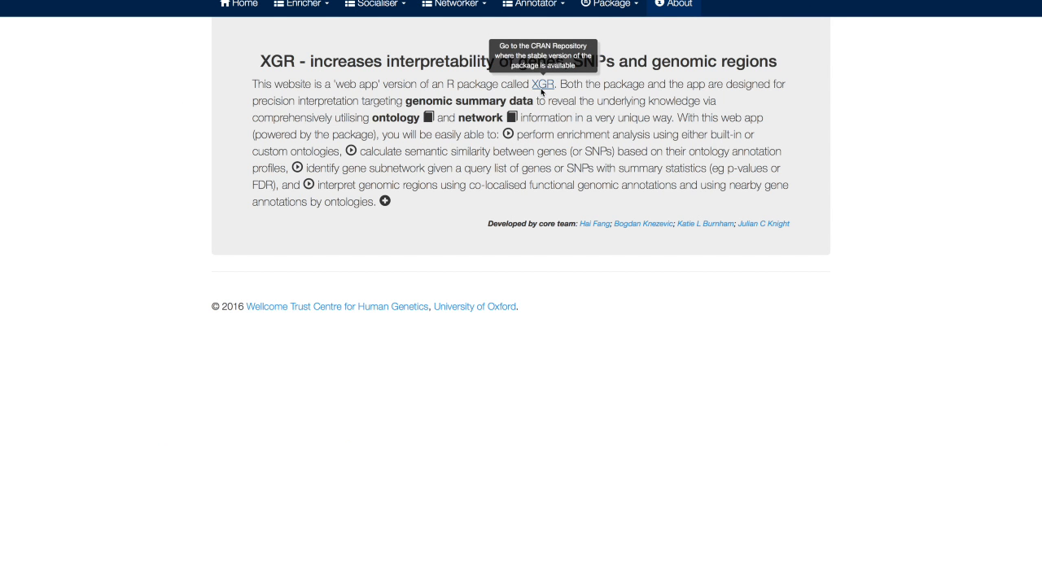
{"action": "left_click", "coordinate": [540, 87]}
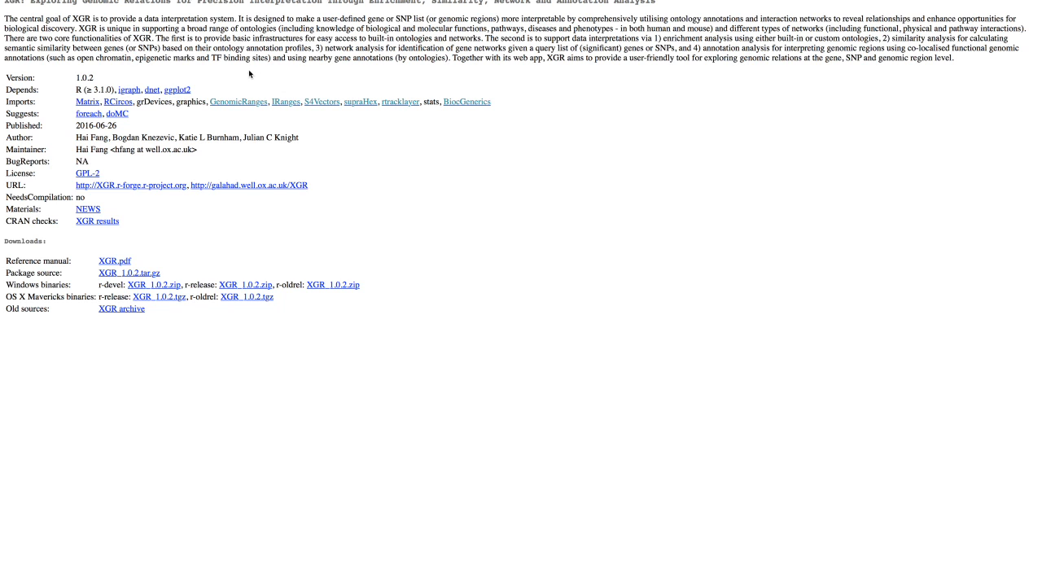
{"action": "key", "text": "super+w"}
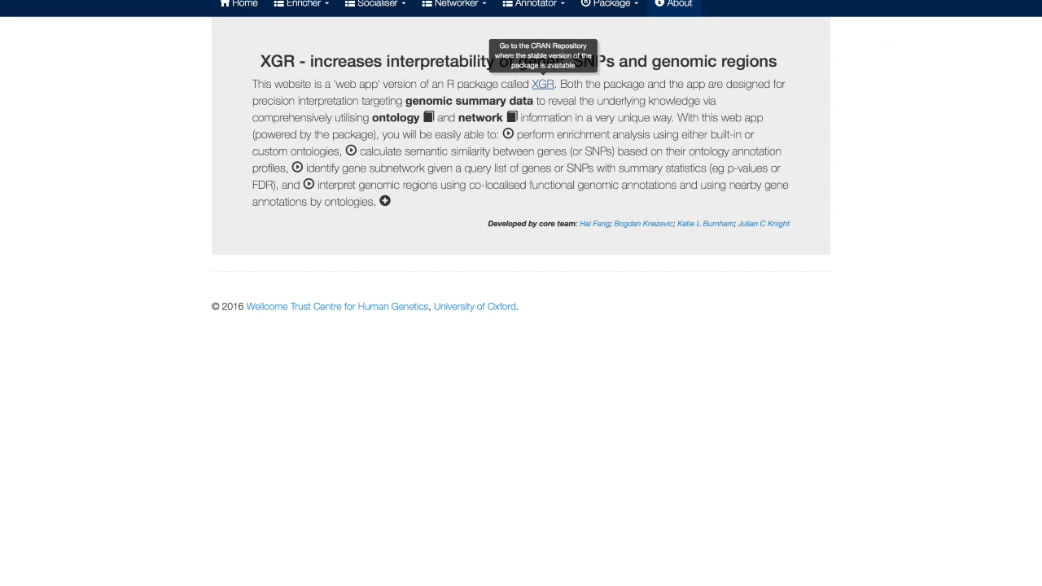
Step: Open the R package's user manual and look through its installation instructions and its enrichment, similarity, network and annotation functions
{"action": "left_click", "coordinate": [630, 10]}
{"action": "left_click", "coordinate": [624, 33]}
{"action": "scroll", "coordinate": [624, 30], "scroll_direction": "down", "scroll_amount": 5}
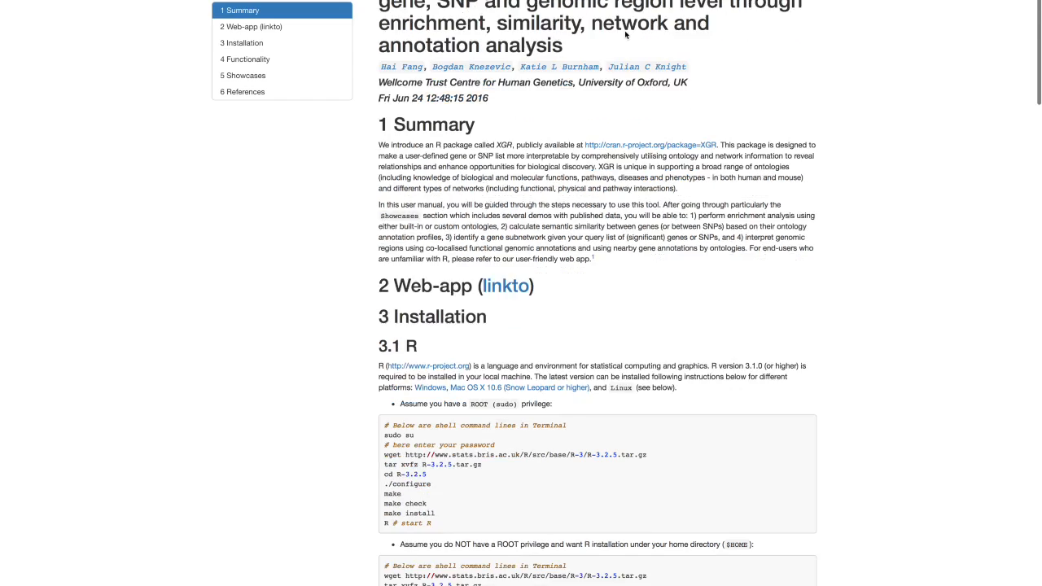
{"action": "scroll", "coordinate": [625, 30], "scroll_direction": "down", "scroll_amount": 20}
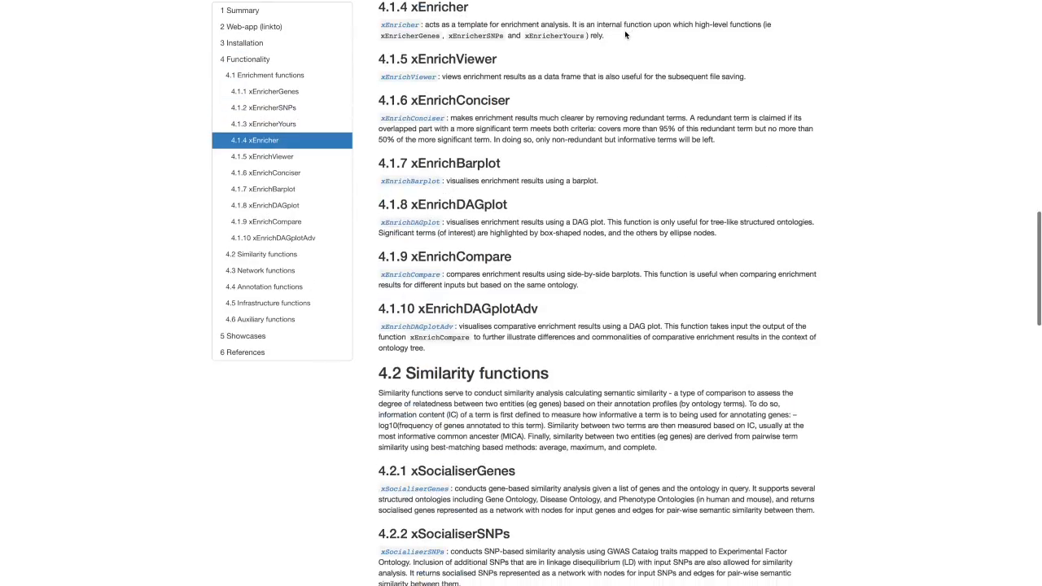
{"action": "scroll", "coordinate": [625, 34], "scroll_direction": "down", "scroll_amount": 15}
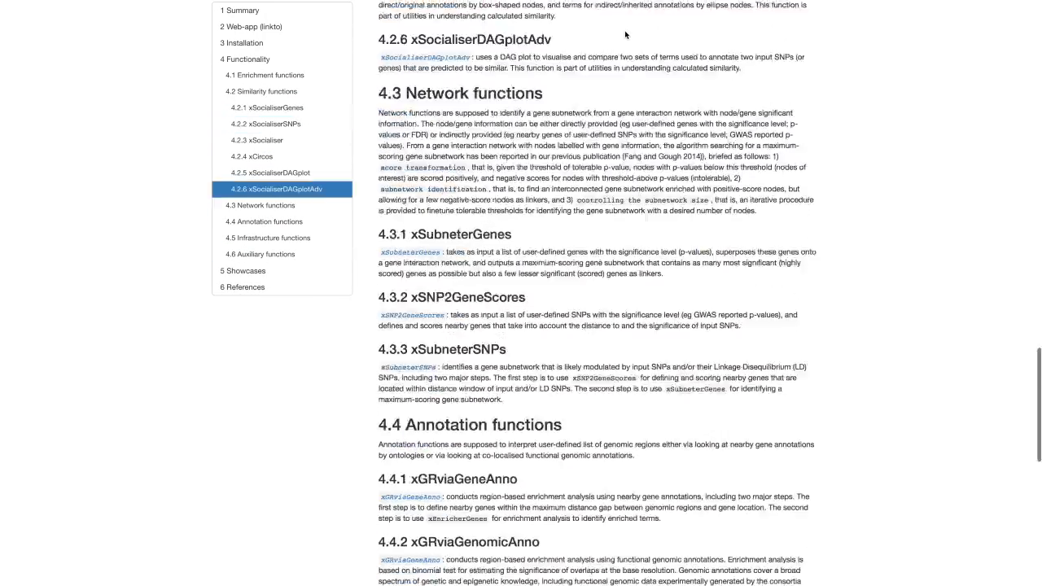
{"action": "scroll", "coordinate": [624, 35], "scroll_direction": "up", "scroll_amount": 20}
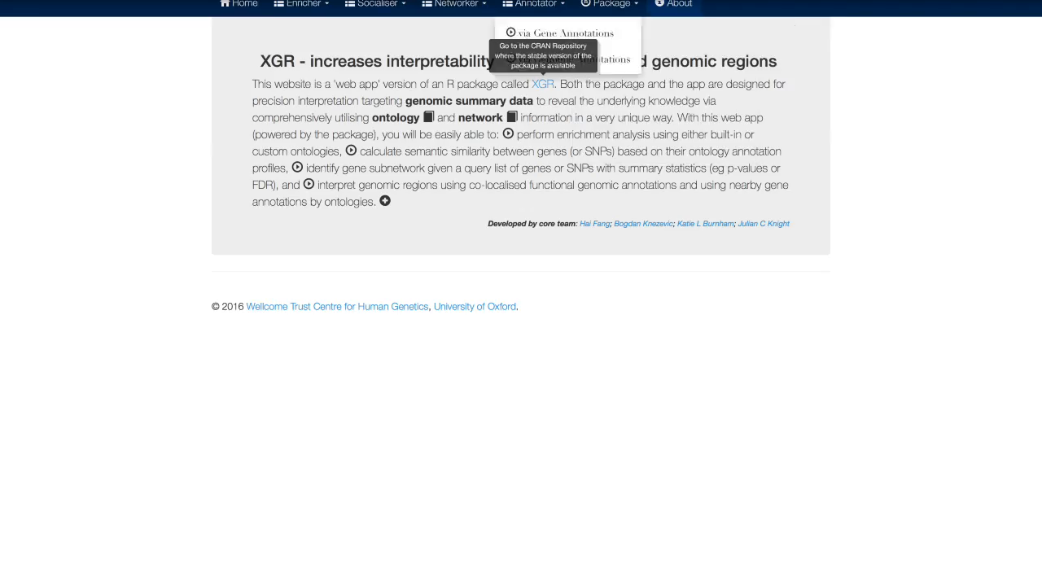
{"action": "mouse_move", "coordinate": [620, 9]}
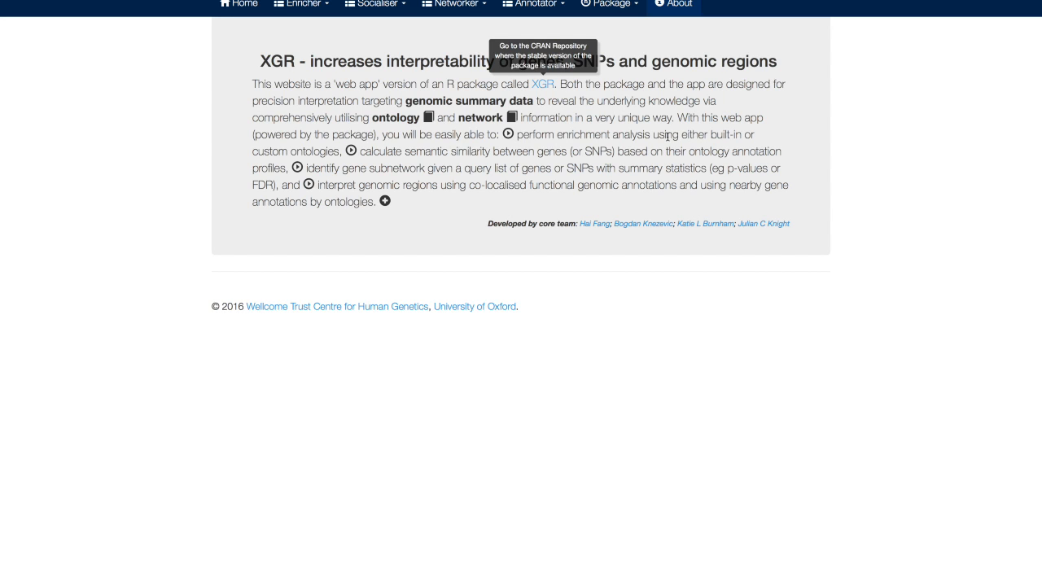
Step: Open the SNP-based similarity analysis from the home page and look through the example list of dbSNP rsIDs
{"action": "left_click", "coordinate": [244, 6]}
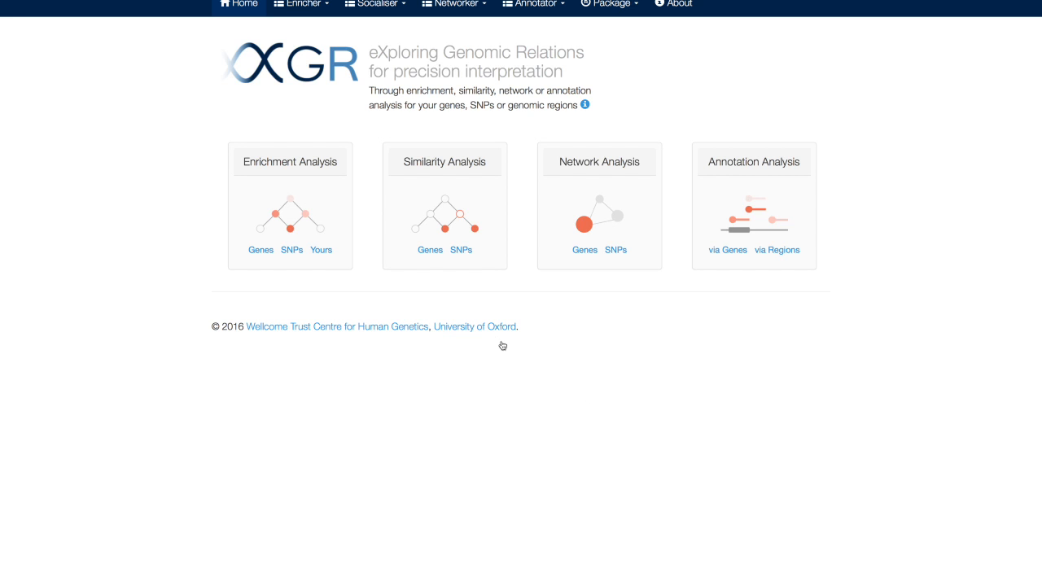
{"action": "left_click", "coordinate": [469, 252]}
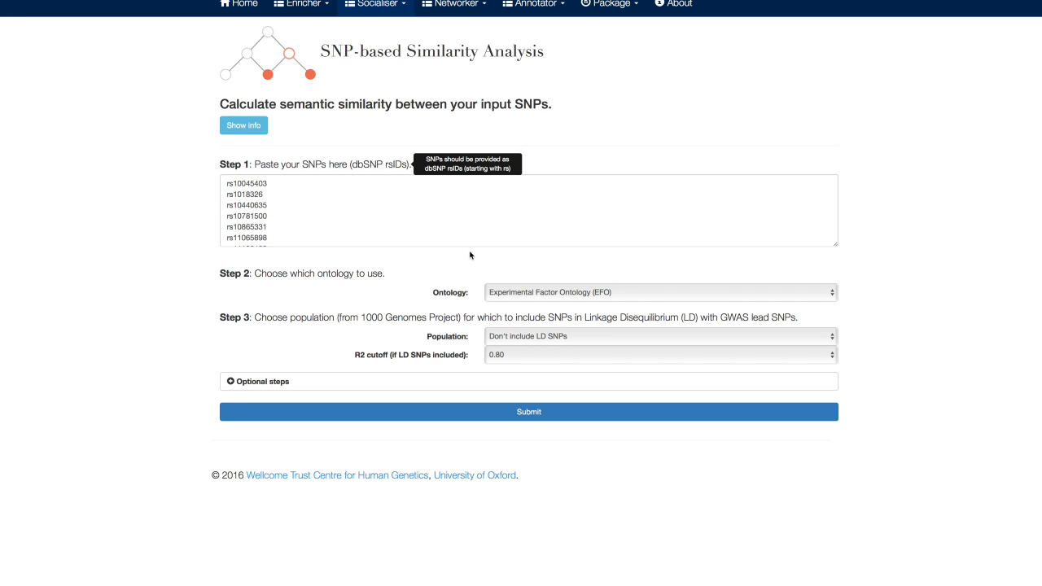
{"action": "scroll", "coordinate": [271, 203], "scroll_direction": "down", "scroll_amount": 3}
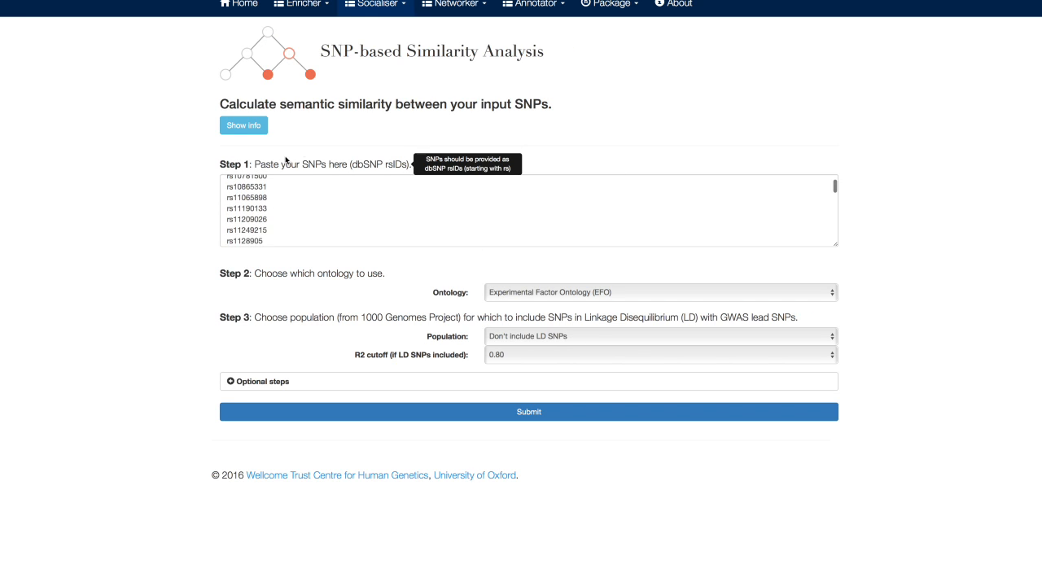
{"action": "scroll", "coordinate": [268, 198], "scroll_direction": "down", "scroll_amount": 10}
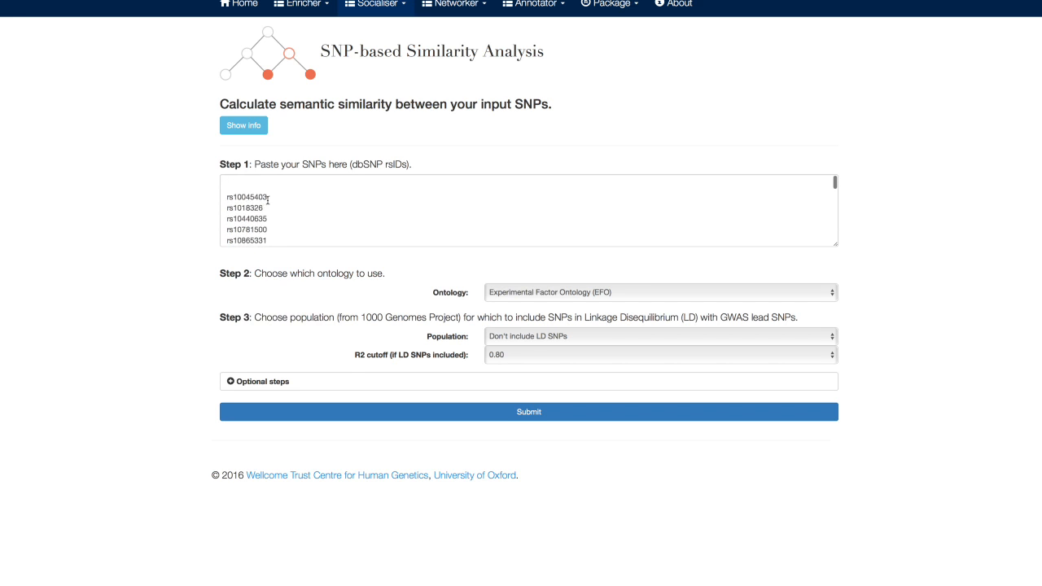
{"action": "scroll", "coordinate": [268, 200], "scroll_direction": "up", "scroll_amount": 15}
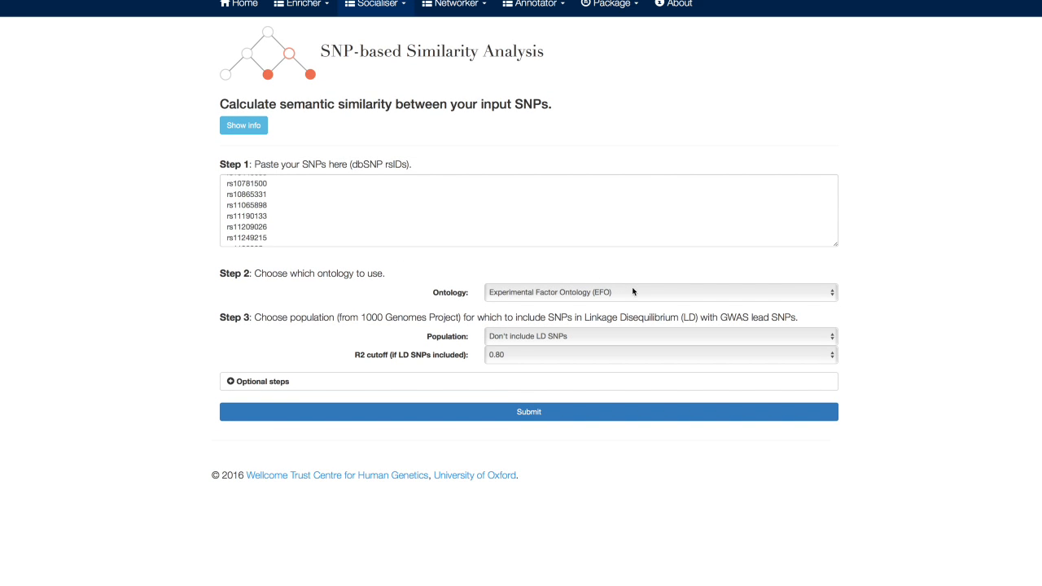
Step: Check the ontology choices and optional algorithm settings, and submit the SNP similarity analysis with Experimental Factor Ontology (EFO) and no LD SNPs
{"action": "left_click", "coordinate": [714, 292]}
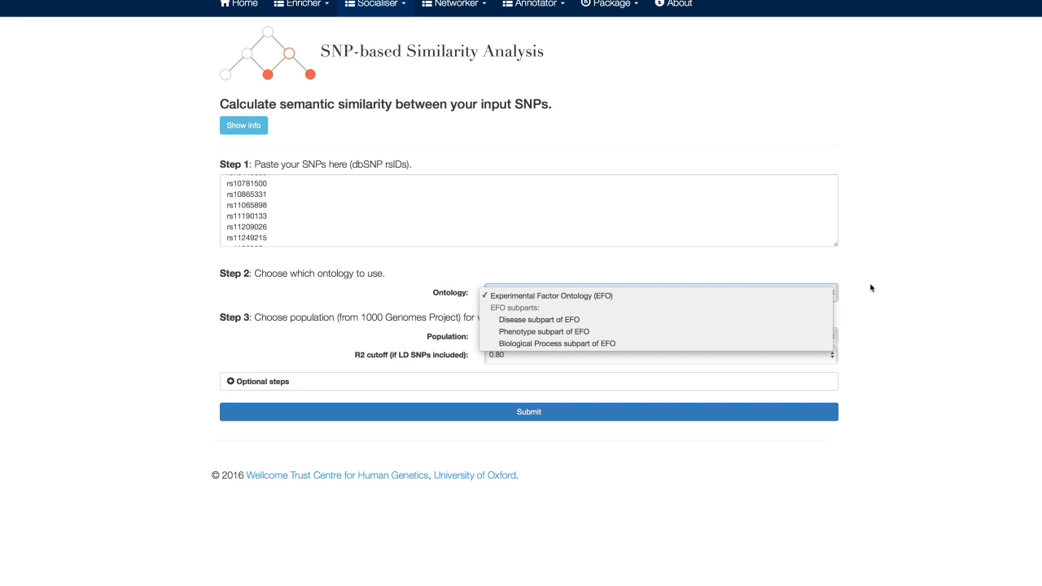
{"action": "left_click", "coordinate": [892, 289]}
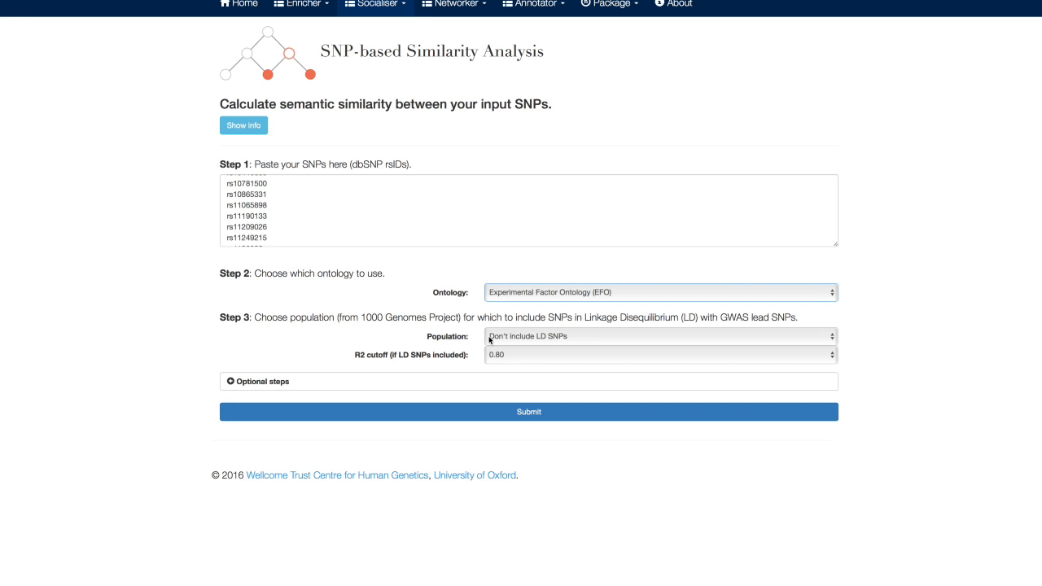
{"action": "left_click", "coordinate": [242, 380]}
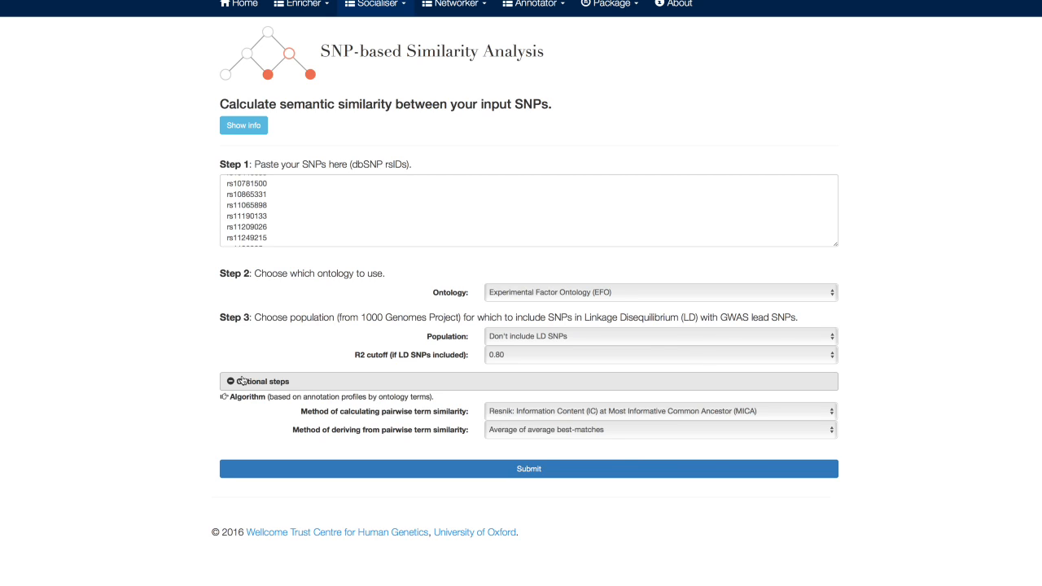
{"action": "left_click", "coordinate": [241, 381]}
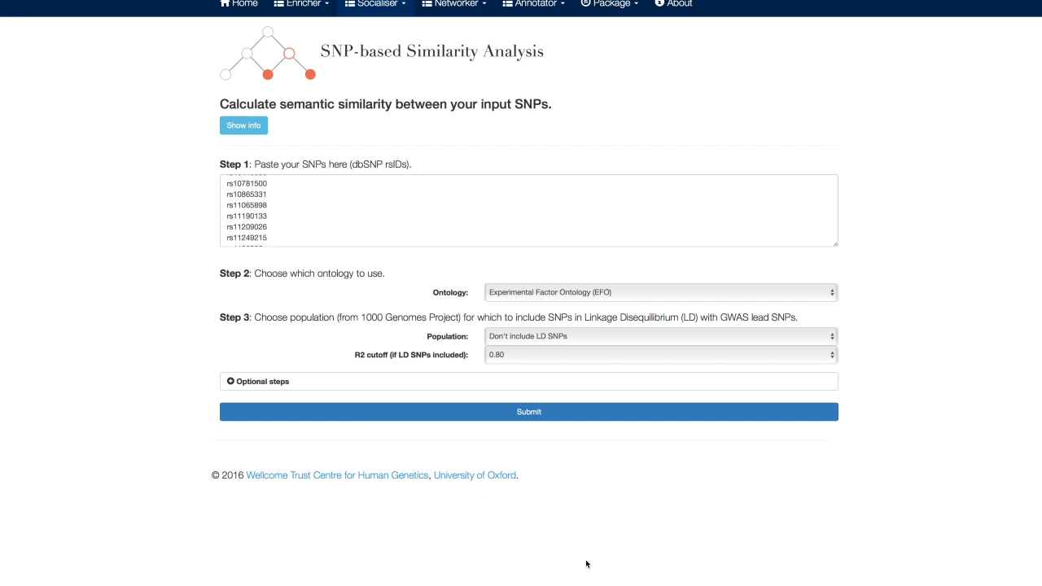
{"action": "left_click", "coordinate": [541, 413]}
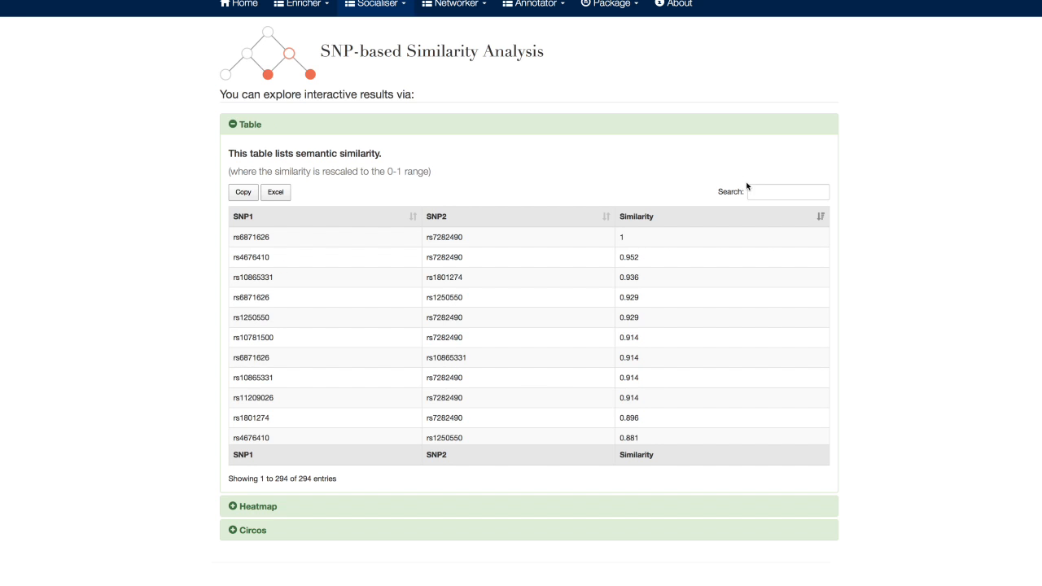
Step: Examine the semantic similarity table, reversing the sort order of the Similarity column and restoring it
{"action": "left_click", "coordinate": [770, 194]}
{"action": "left_click", "coordinate": [820, 218]}
{"action": "left_click", "coordinate": [820, 218]}
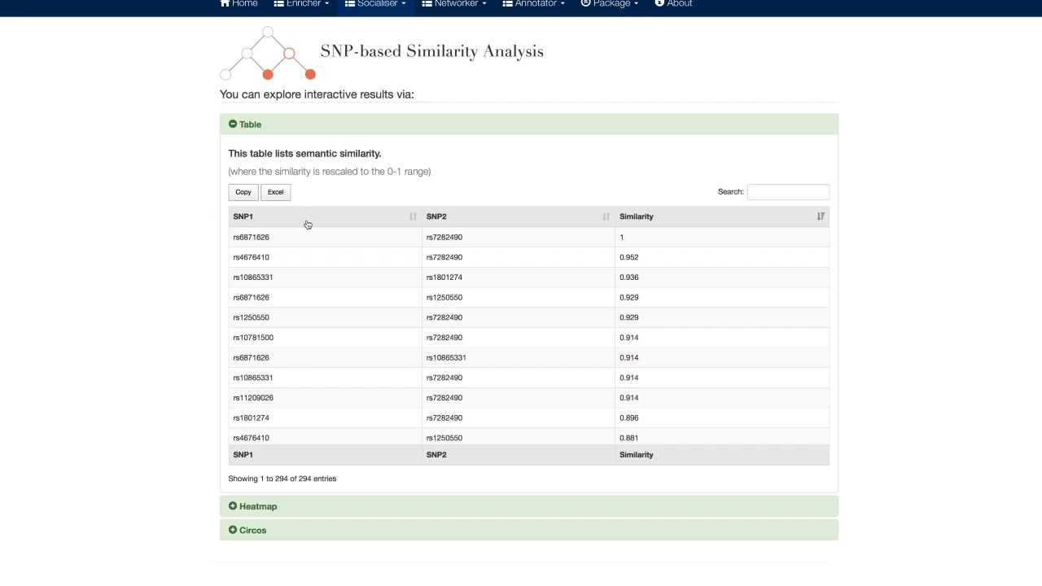
{"action": "scroll", "coordinate": [130, 295], "scroll_direction": "down", "scroll_amount": 1}
{"action": "scroll", "coordinate": [130, 295], "scroll_direction": "up", "scroll_amount": 1}
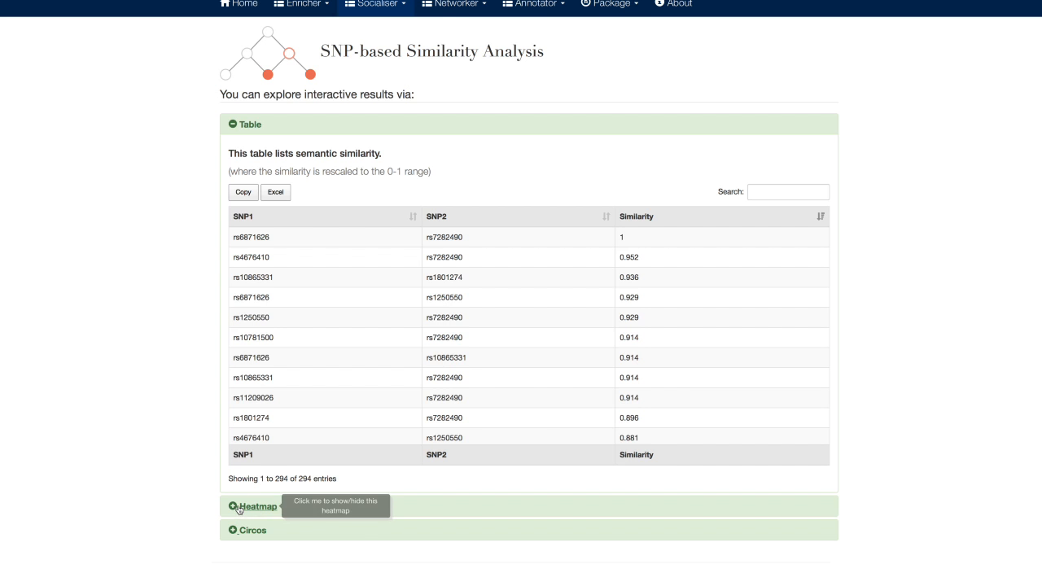
Step: Expand the semantic similarity heatmap, inspect the similarity of individual SNP pairs, and collapse it
{"action": "left_click", "coordinate": [245, 507]}
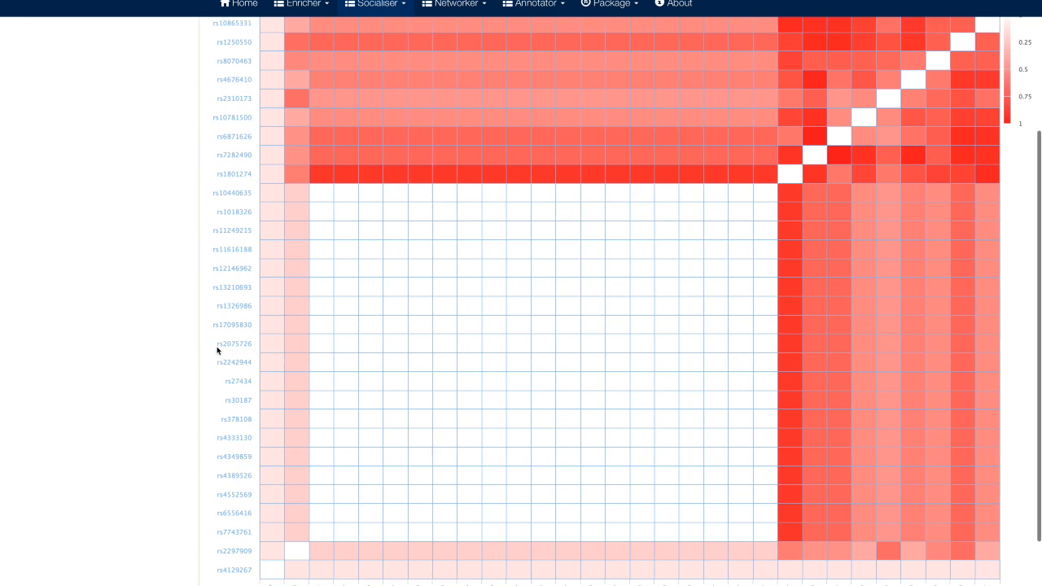
{"action": "scroll", "coordinate": [217, 351], "scroll_direction": "up", "scroll_amount": 3}
{"action": "scroll", "coordinate": [217, 351], "scroll_direction": "down", "scroll_amount": 1}
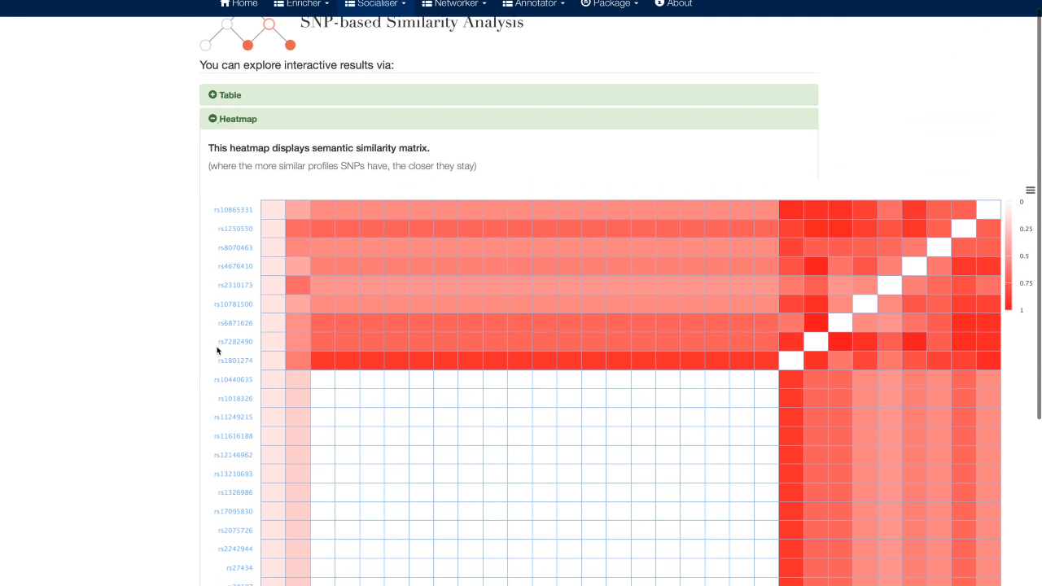
{"action": "mouse_move", "coordinate": [533, 351]}
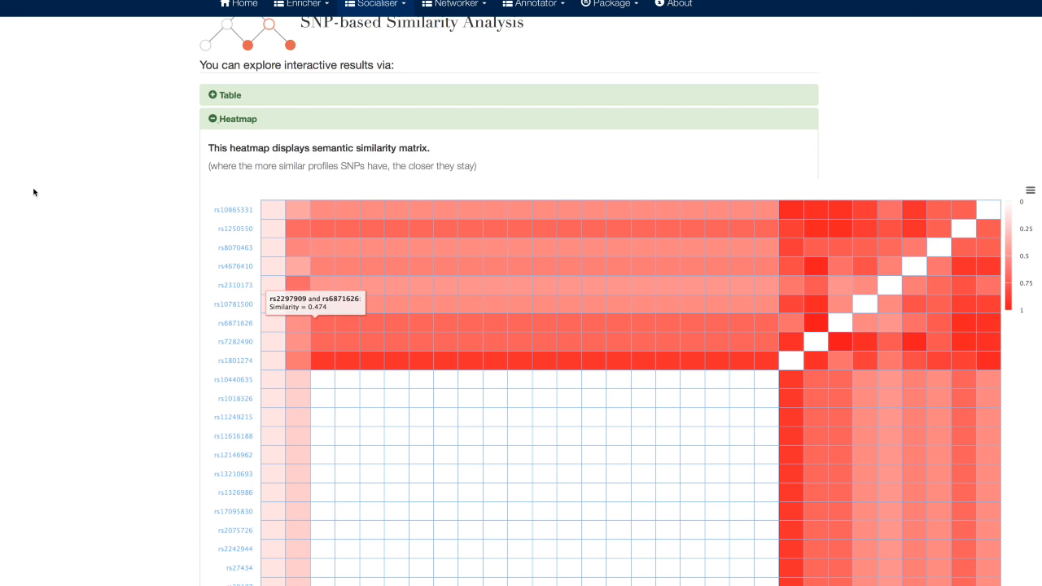
{"action": "left_click", "coordinate": [236, 119]}
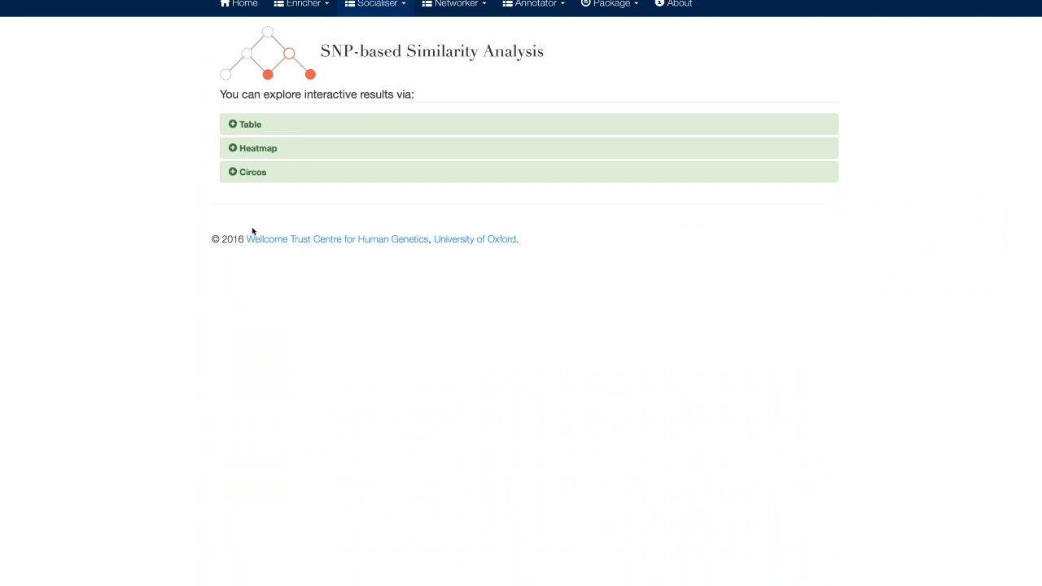
Step: View the circos plot of top SNP similarities, and reopen the heatmap to check its export options
{"action": "left_click", "coordinate": [234, 173]}
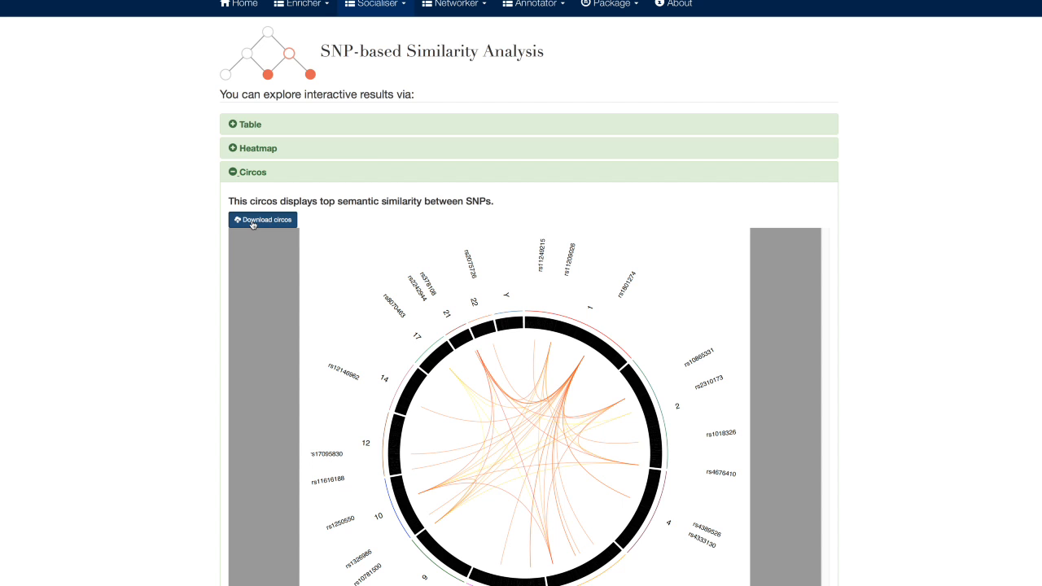
{"action": "left_click", "coordinate": [234, 172]}
{"action": "left_click", "coordinate": [248, 148]}
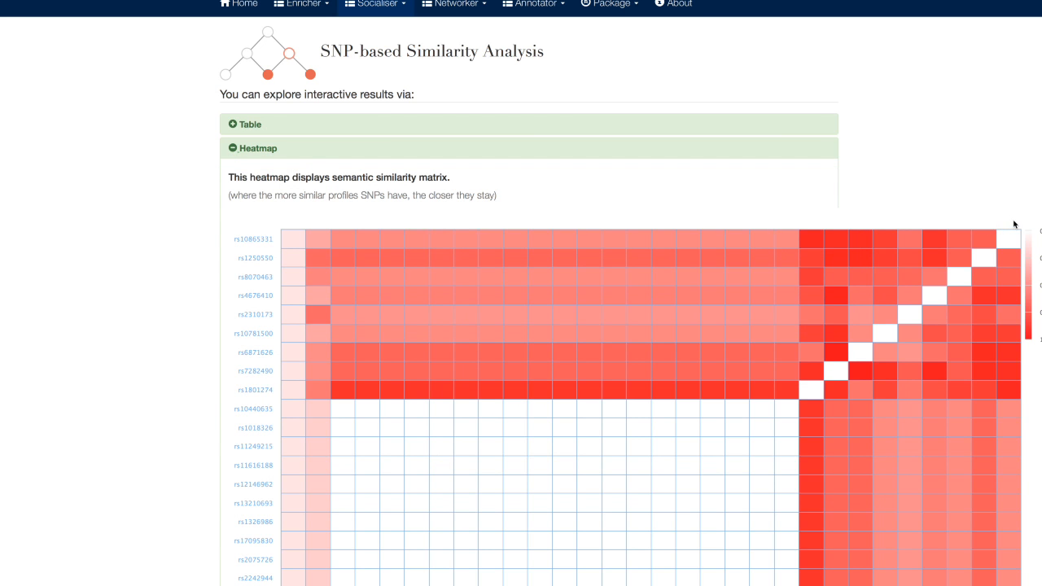
{"action": "left_click", "coordinate": [1030, 219]}
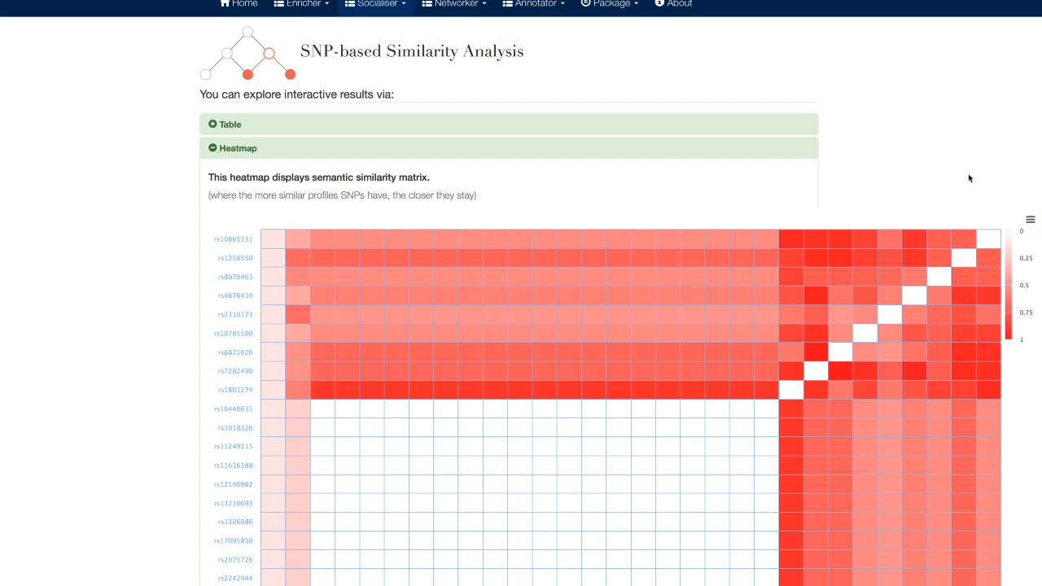
{"action": "scroll", "coordinate": [810, 103], "scroll_direction": "down", "scroll_amount": 2}
{"action": "scroll", "coordinate": [810, 103], "scroll_direction": "up", "scroll_amount": 2}
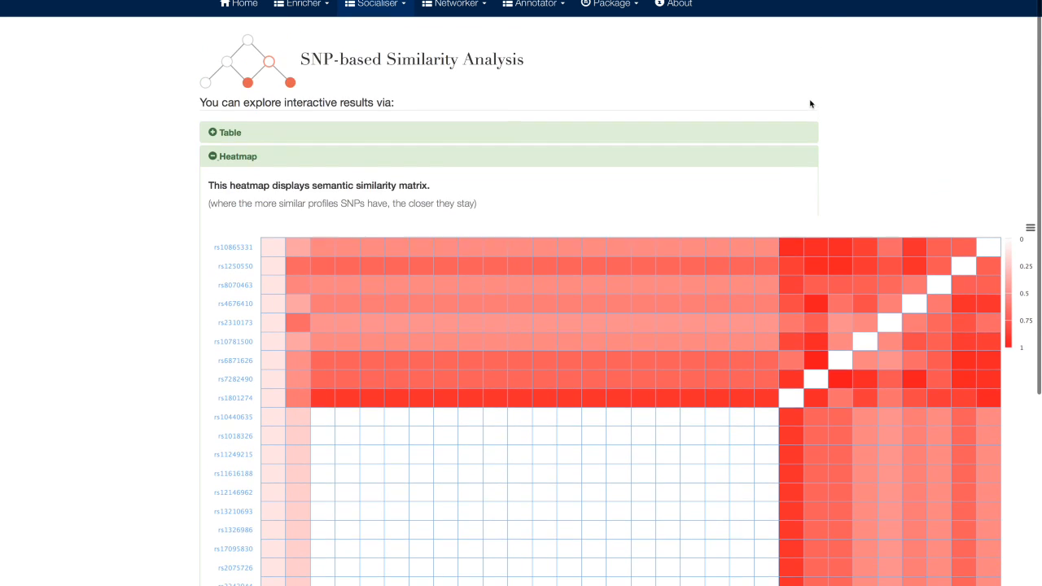
Step: Submit a gene-based network analysis of the example genes using high-confidence functional interactions (scores >= 700) and the default optional settings
{"action": "left_click", "coordinate": [454, 4]}
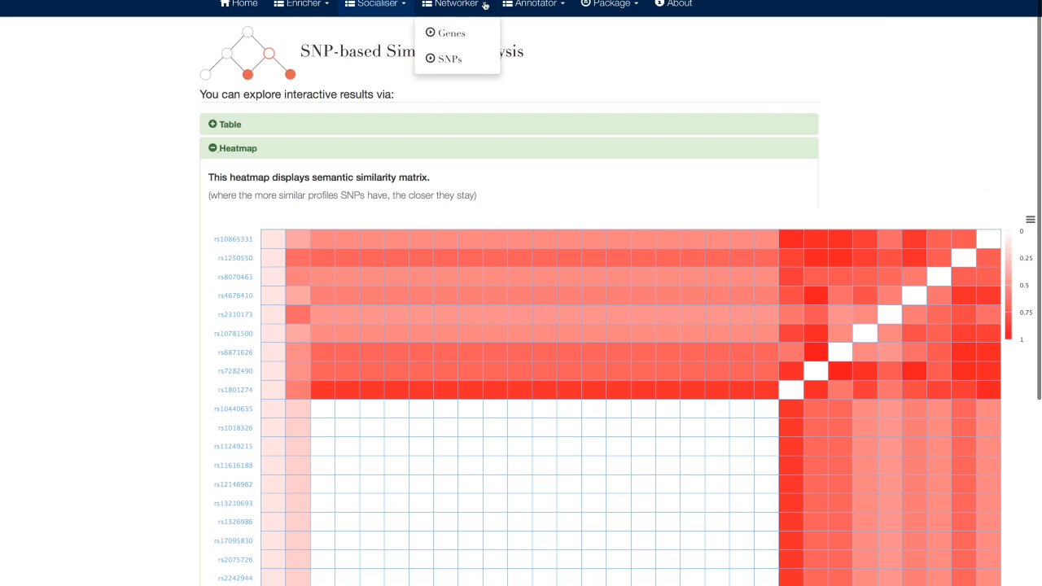
{"action": "left_click", "coordinate": [453, 31]}
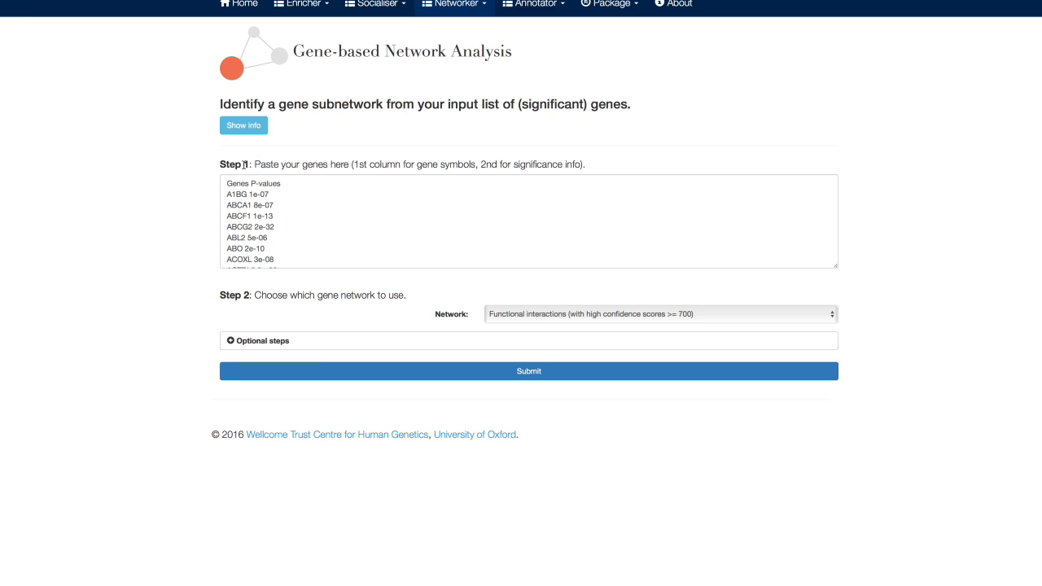
{"action": "left_click", "coordinate": [320, 345]}
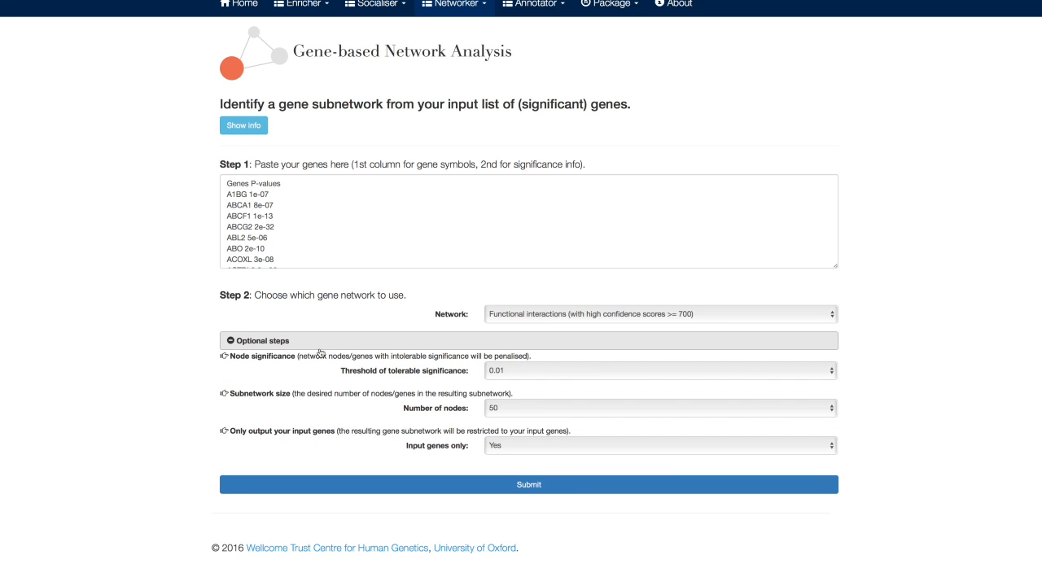
{"action": "left_click", "coordinate": [285, 341]}
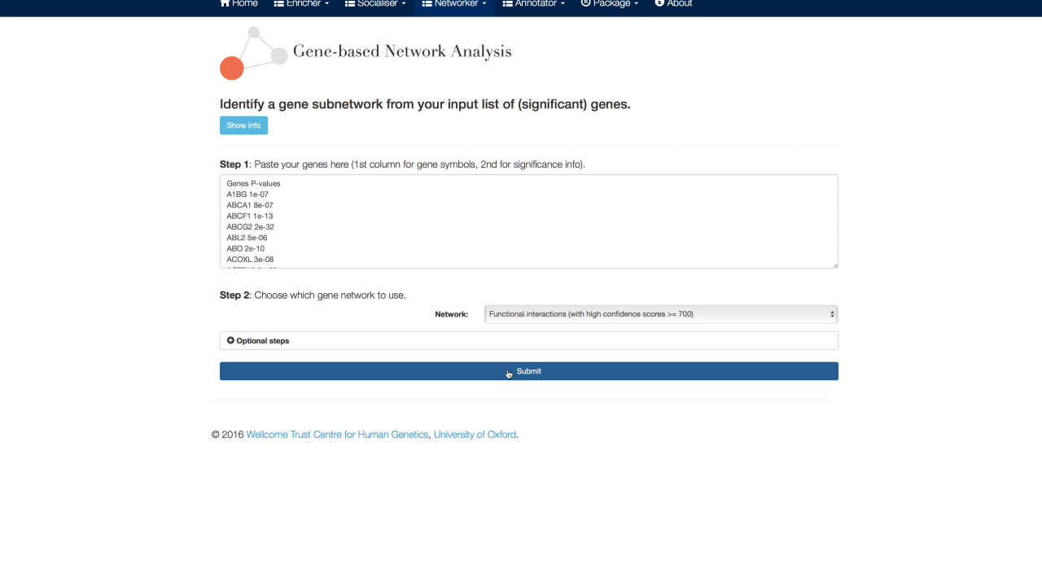
{"action": "left_click", "coordinate": [506, 372]}
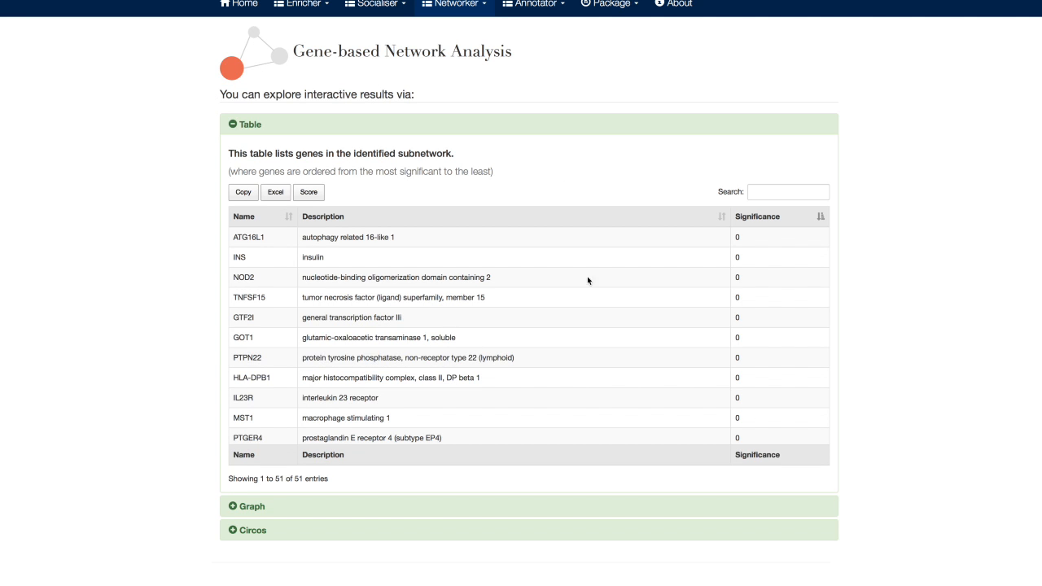
Step: View the identified gene subnetwork as a graph and as a circos plot, and return to the home page
{"action": "left_click", "coordinate": [236, 506]}
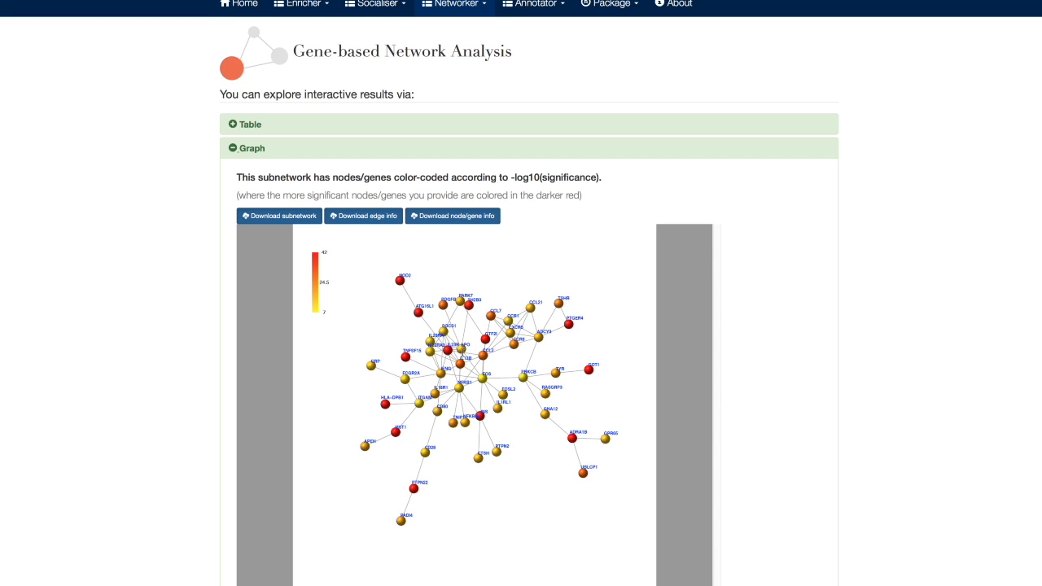
{"action": "left_click", "coordinate": [236, 151]}
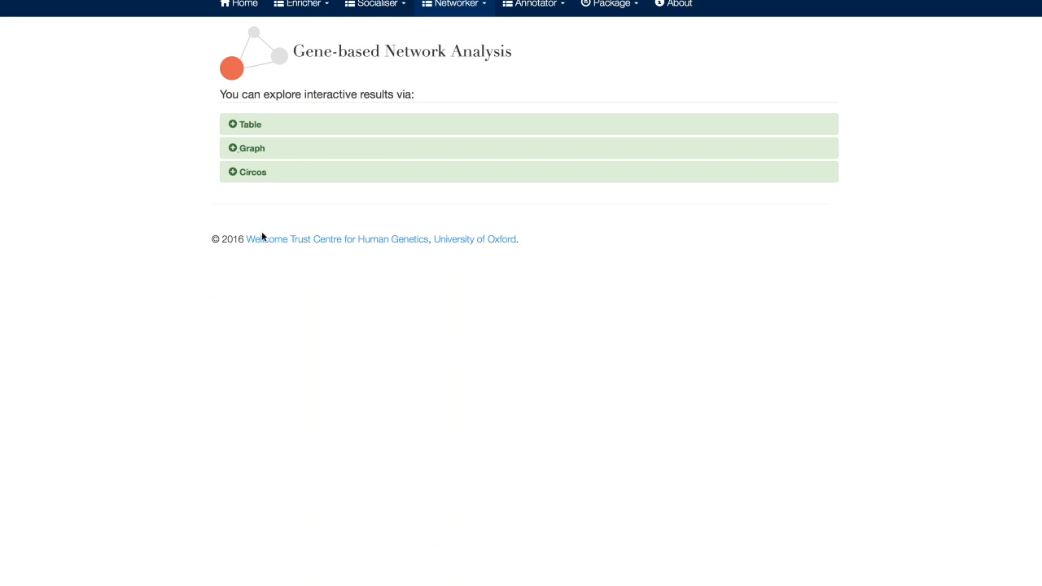
{"action": "left_click", "coordinate": [233, 172]}
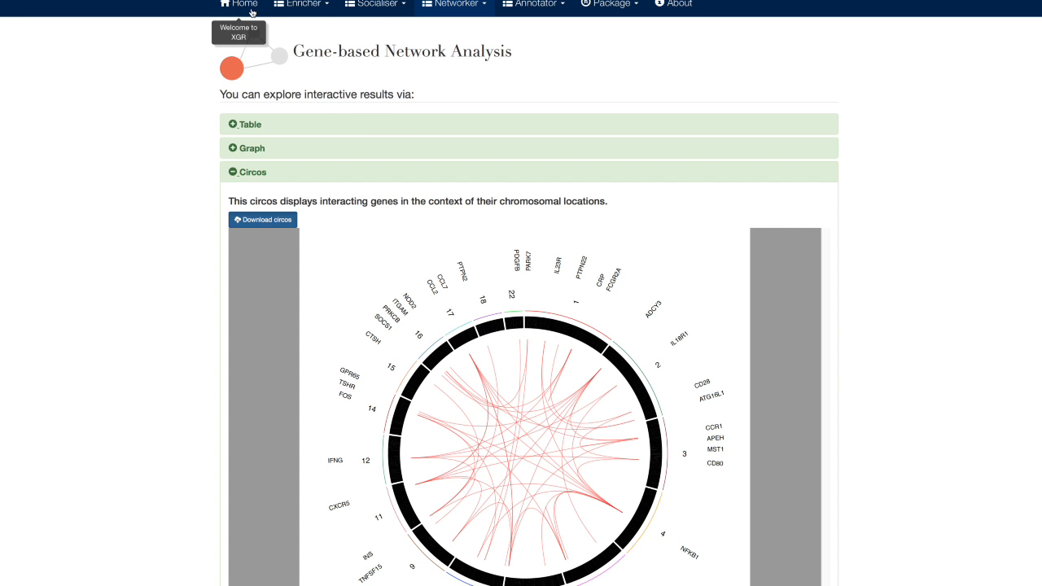
{"action": "left_click", "coordinate": [252, 12]}
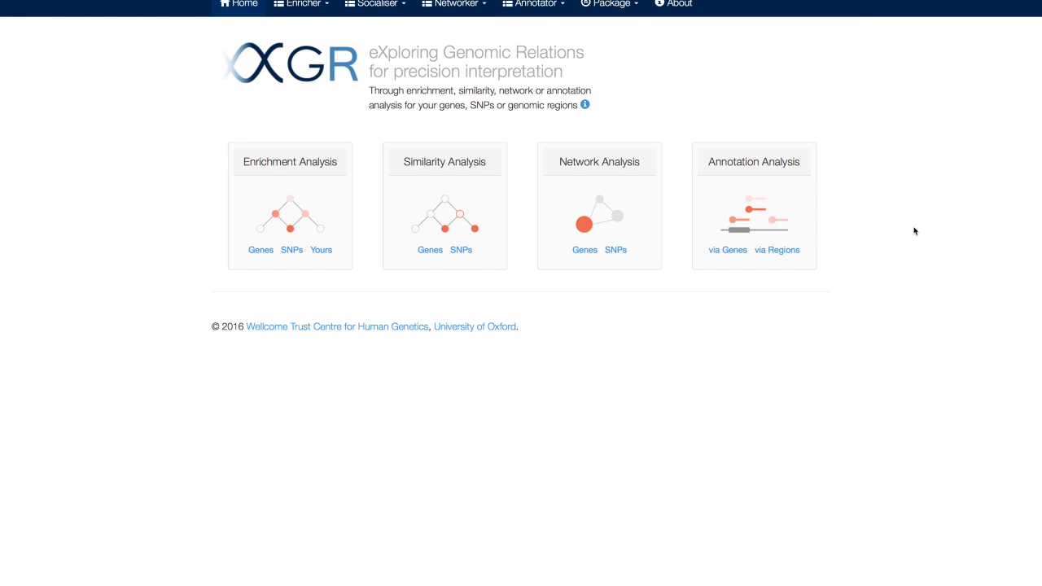